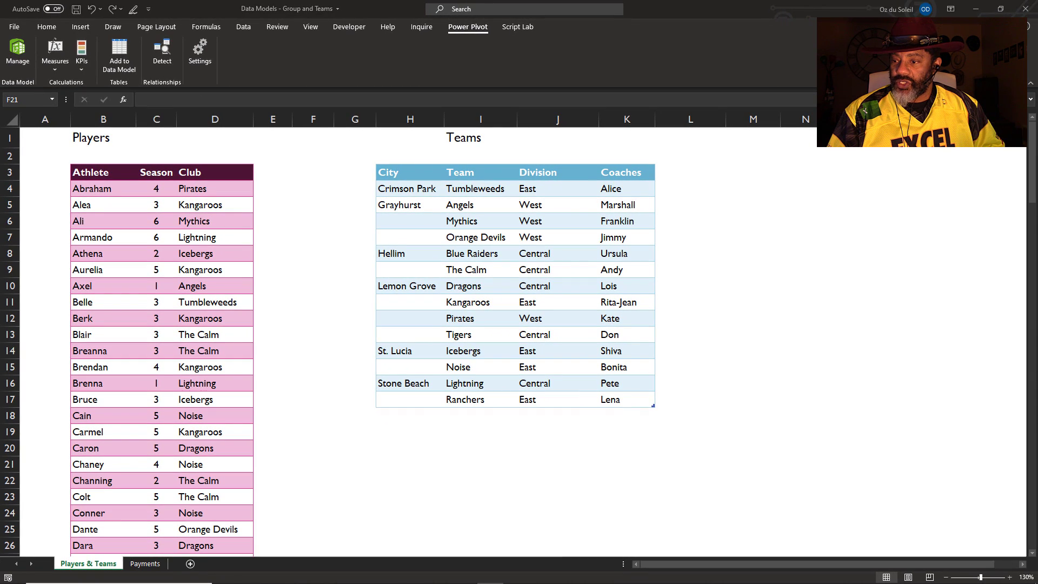
Glance at the Payments sheet, then return to the Players & Teams sheet.
left_click(145, 563)
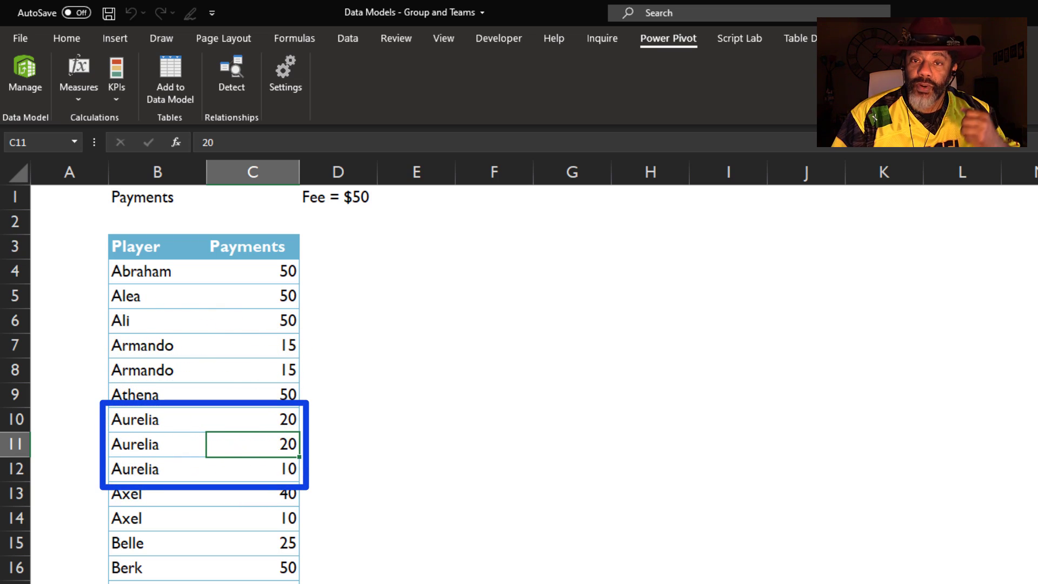
key("ctrl+Page_Up")
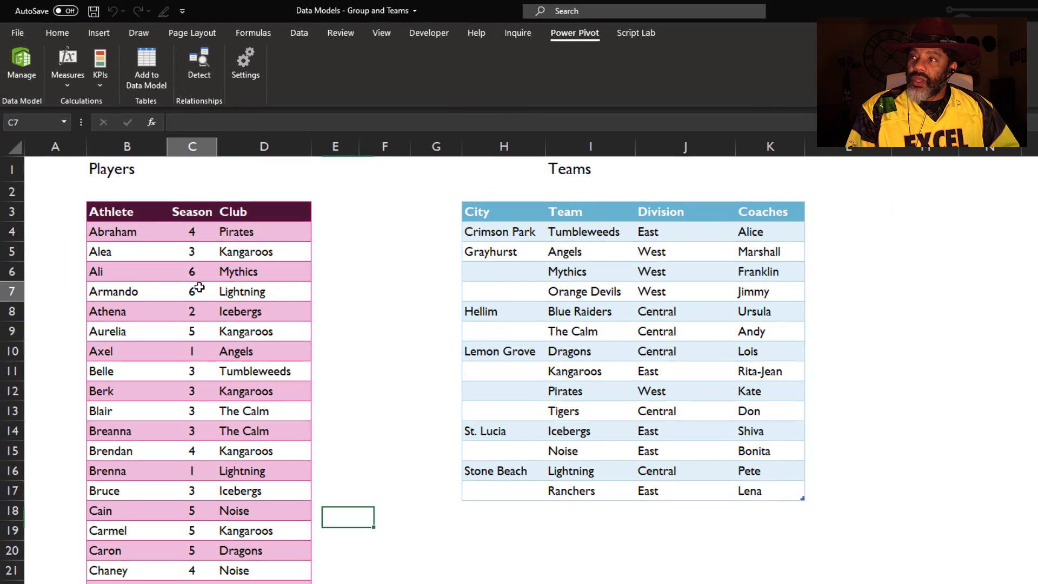
Load the Players table into the data model as a 132-row query, then return to Players & Teams.
left_click(199, 287)
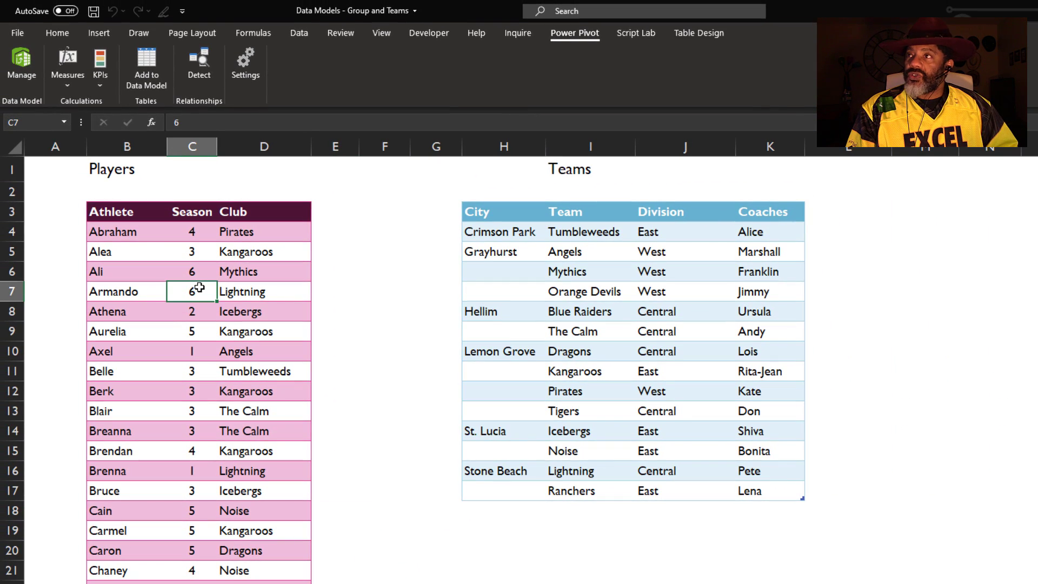
left_click(296, 37)
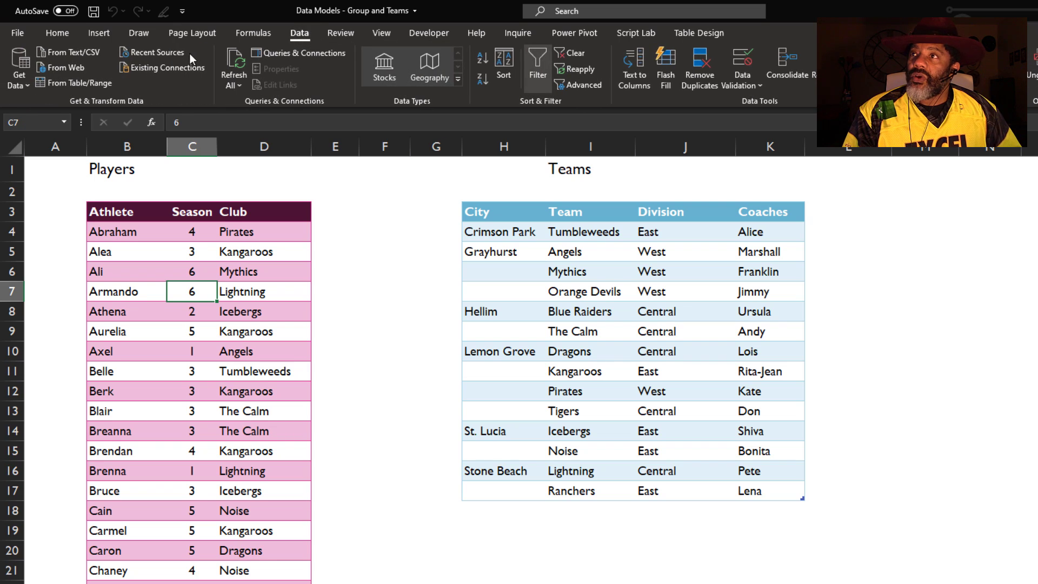
left_click(87, 87)
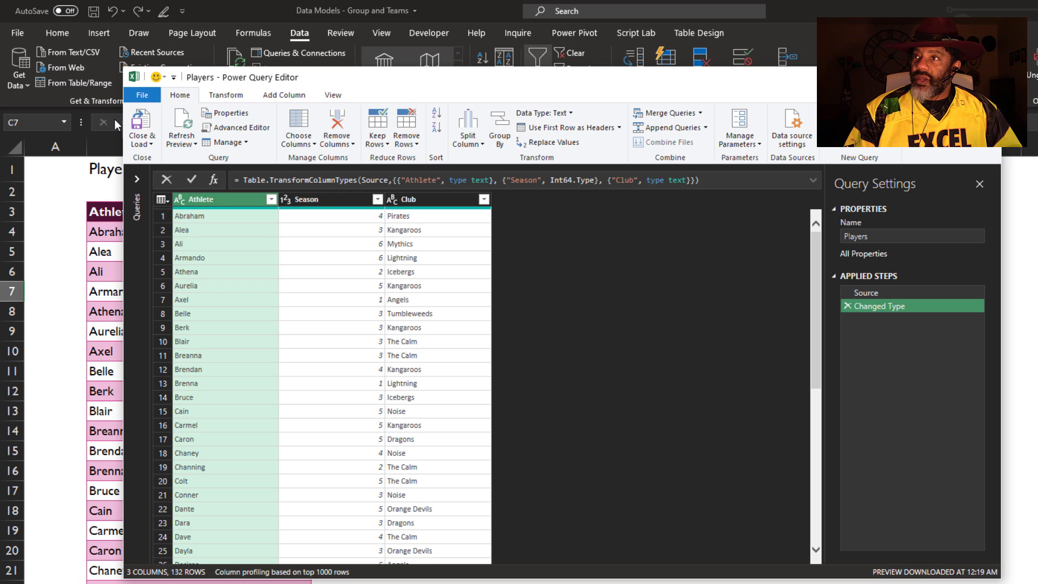
left_click(141, 142)
left_click(168, 161)
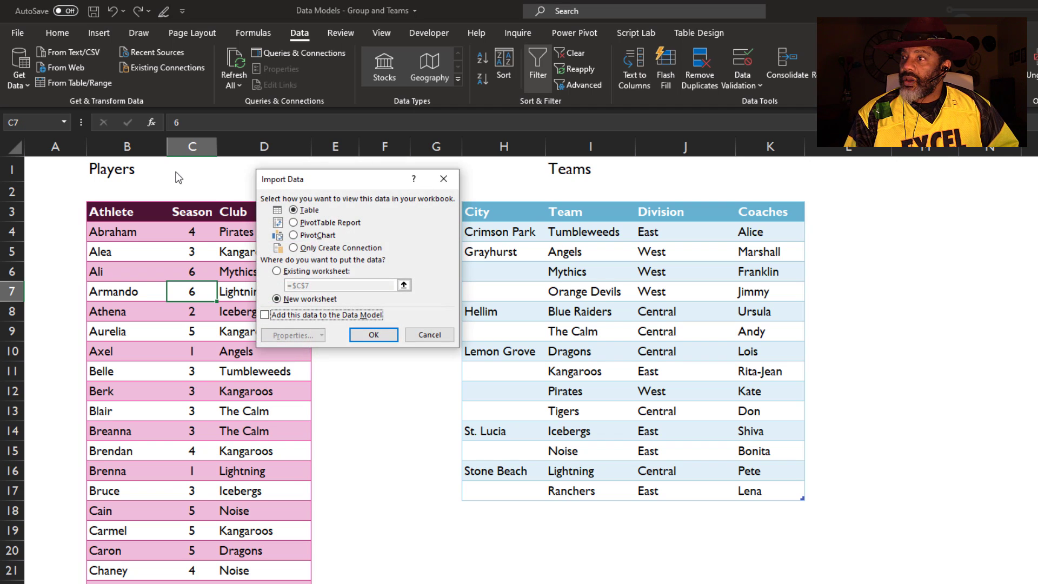
left_click(265, 316)
left_click(372, 335)
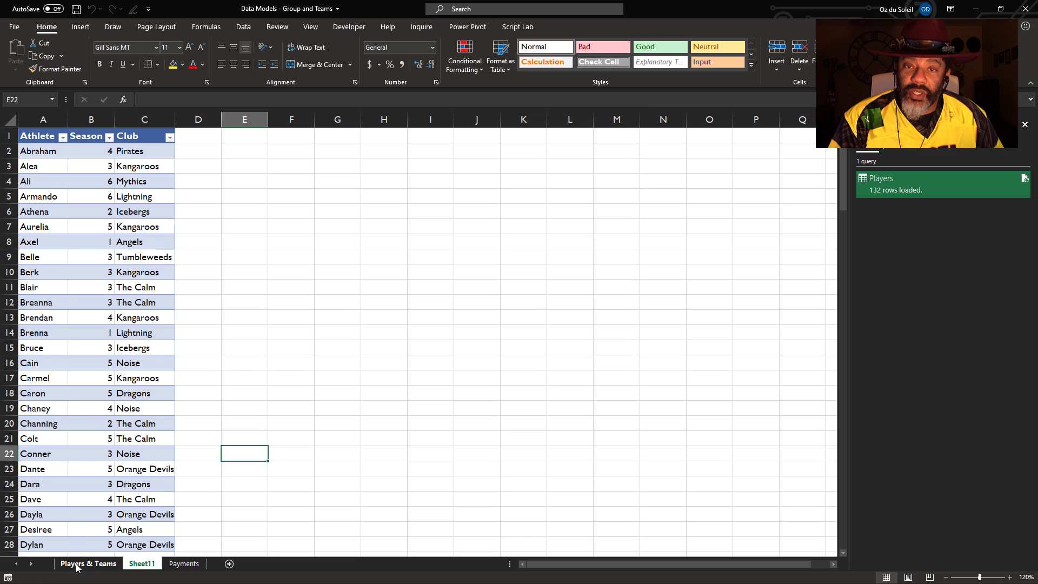
left_click(76, 567)
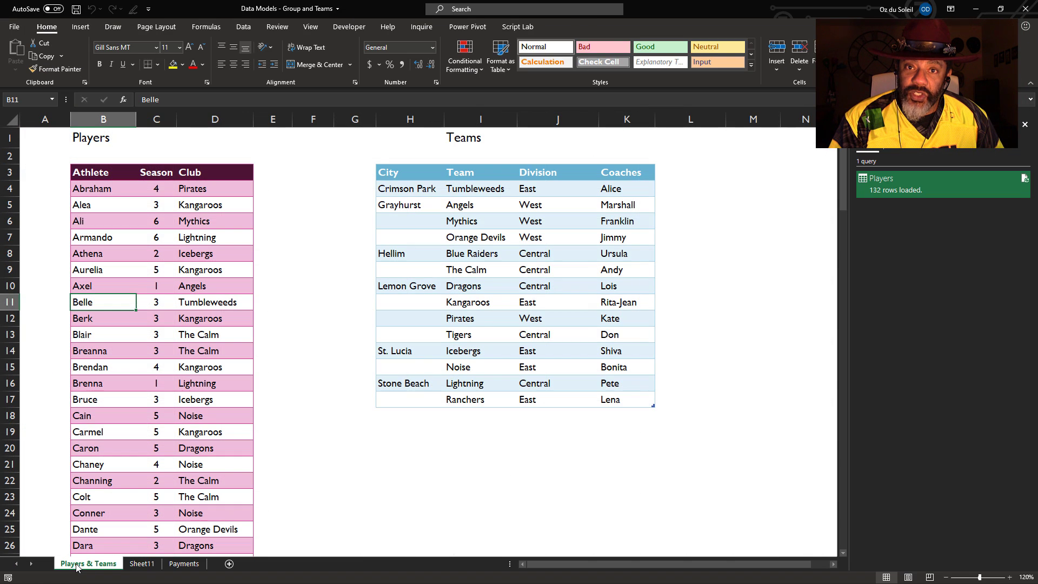
Open the Teams table in Power Query and fill the City column down into the blank rows.
left_click(448, 251)
left_click(240, 25)
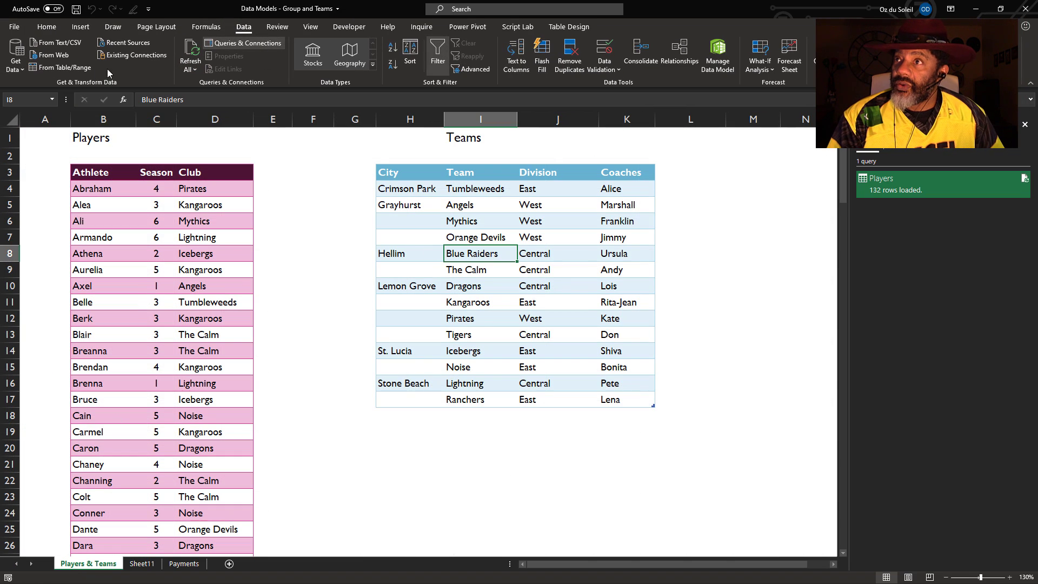
left_click(81, 68)
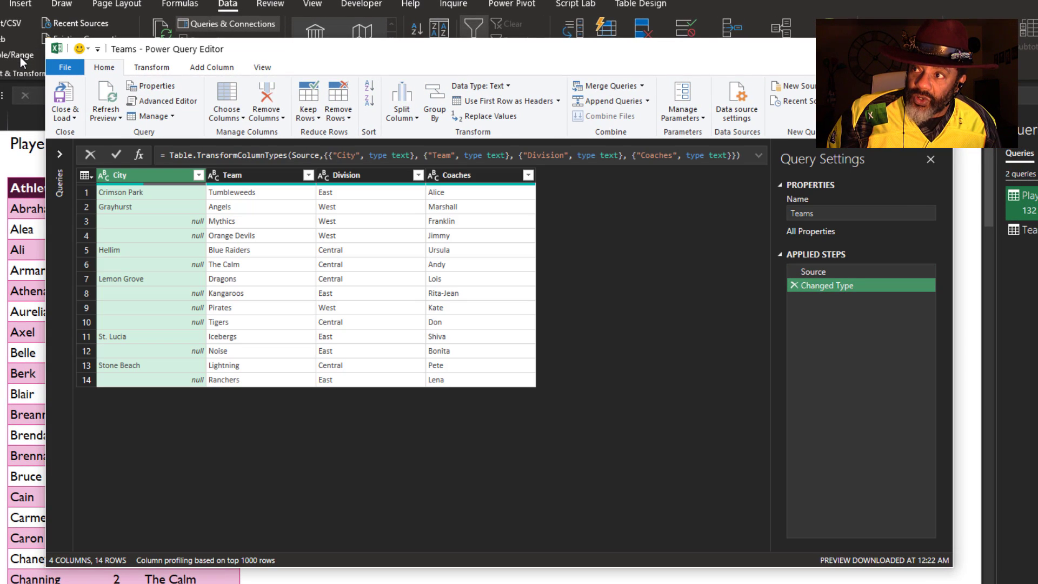
right_click(138, 173)
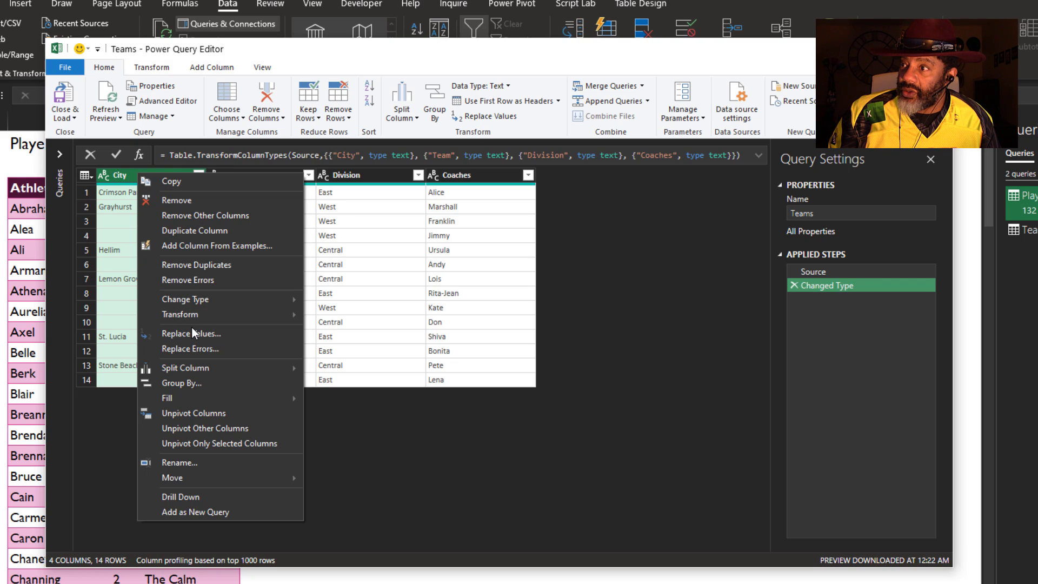
mouse_move(193, 404)
left_click(326, 403)
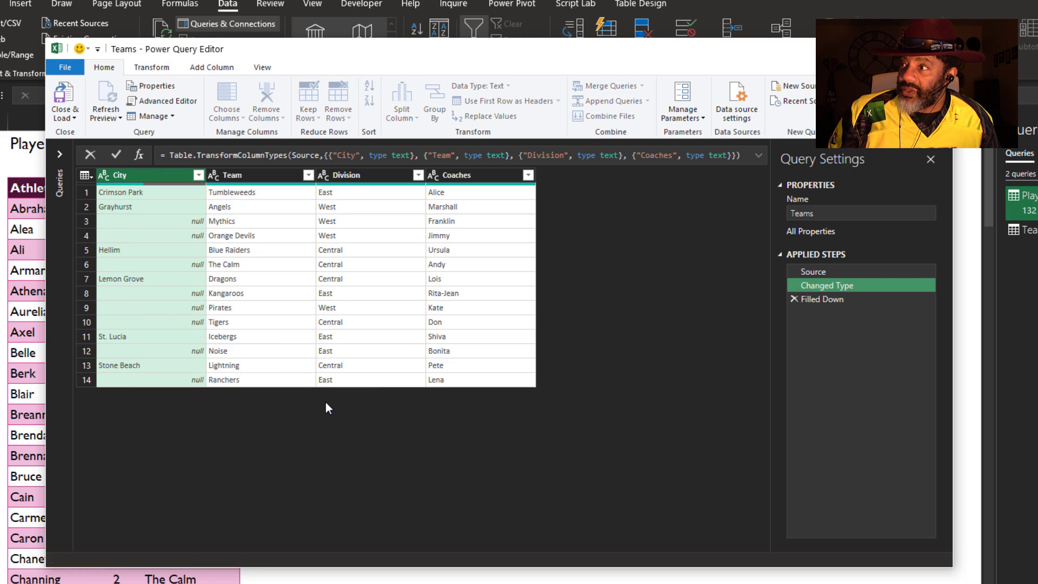
Load Teams to the data model as connection only, then switch to the Payments sheet.
left_click(73, 118)
left_click(86, 147)
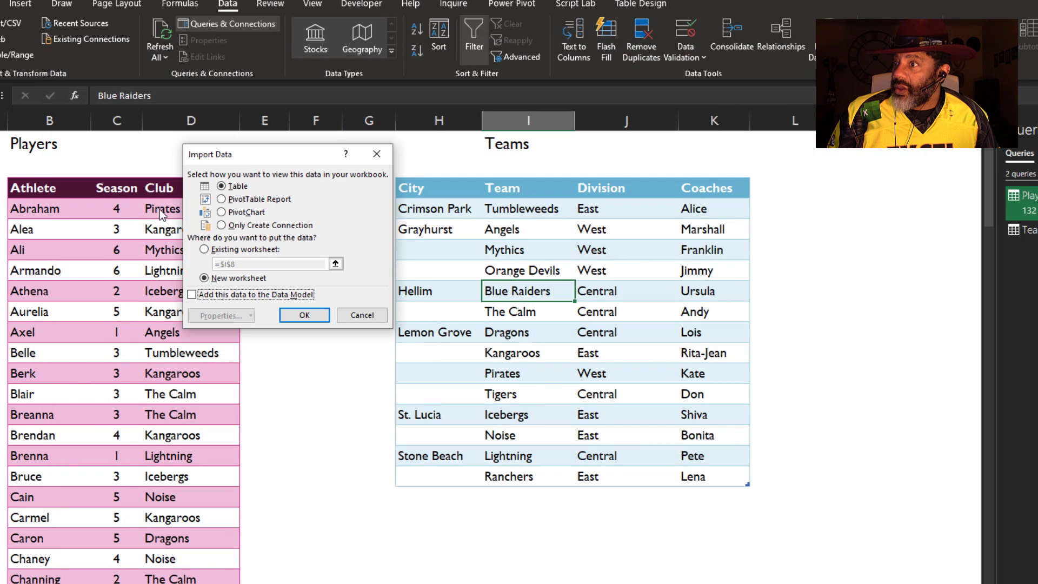
left_click(193, 295)
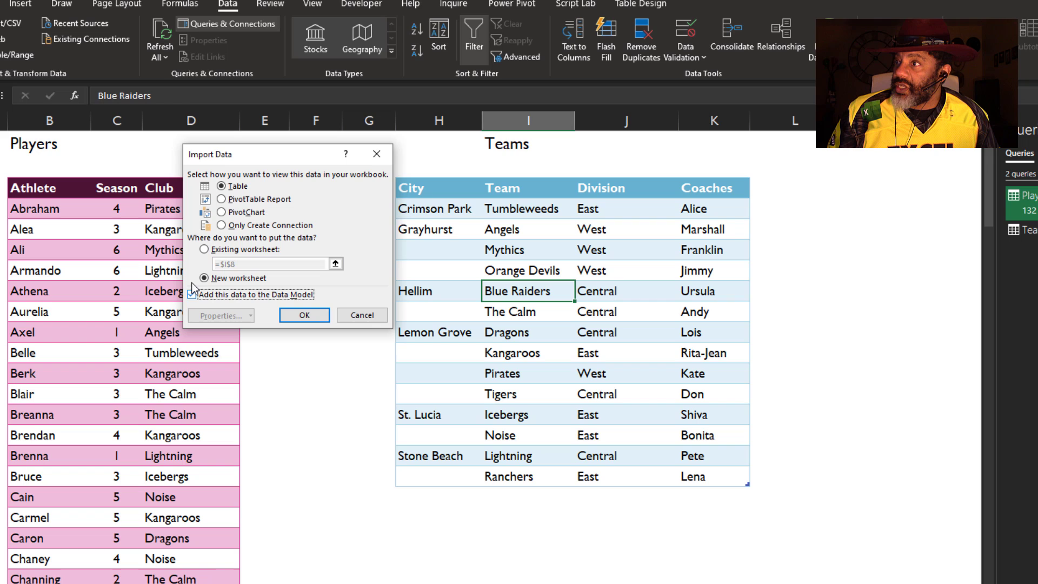
left_click(221, 225)
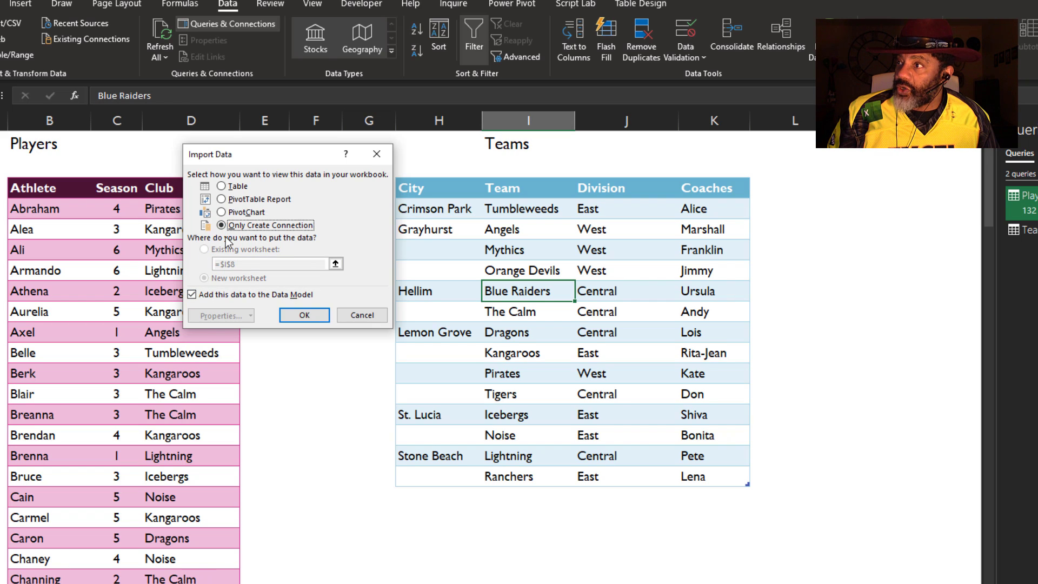
left_click(302, 314)
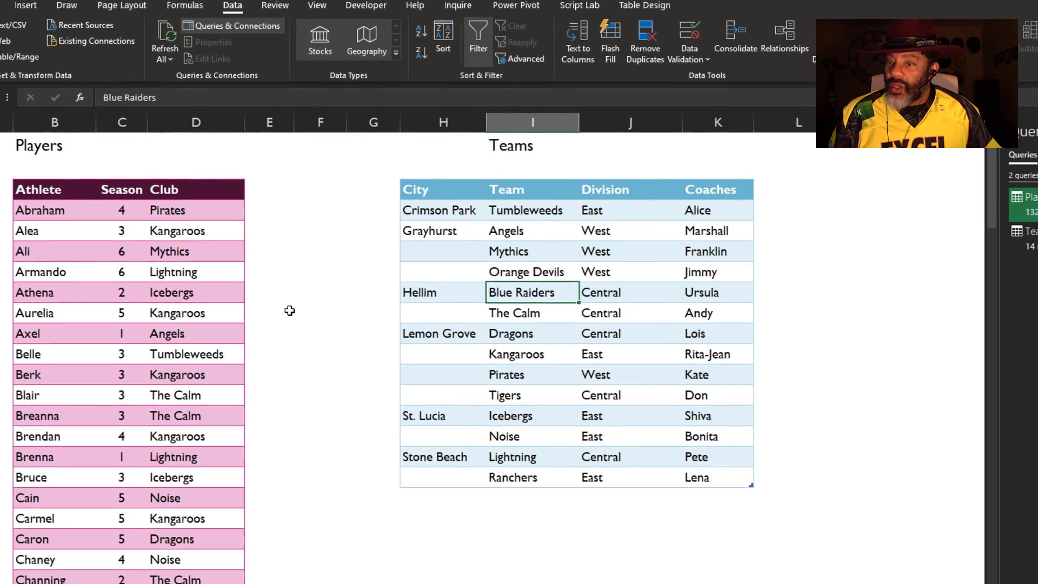
key("ctrl+Page_Down")
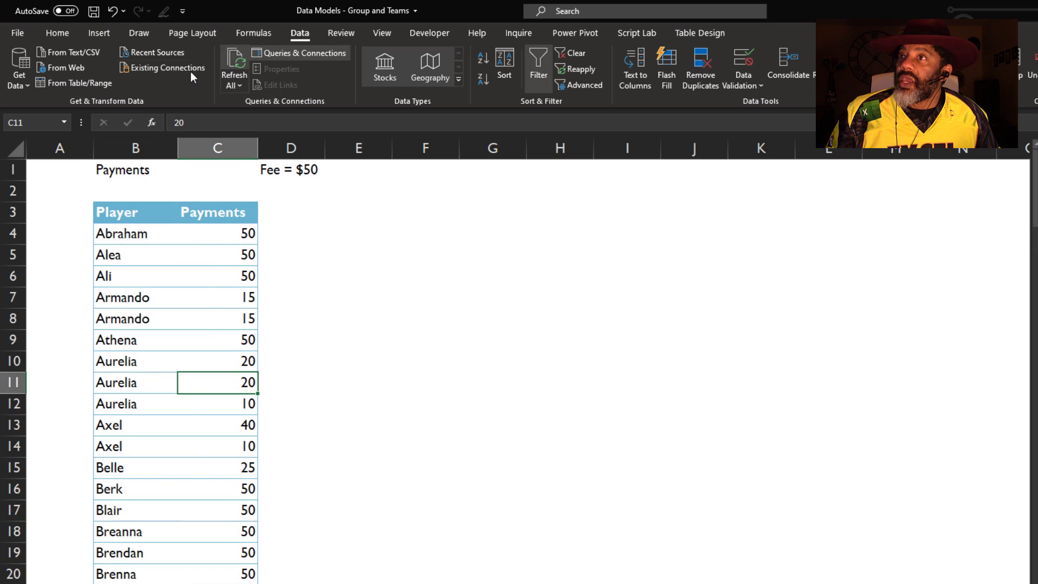
Group the Payments table by Player, summing Payments into a new TotalPD column.
left_click(95, 81)
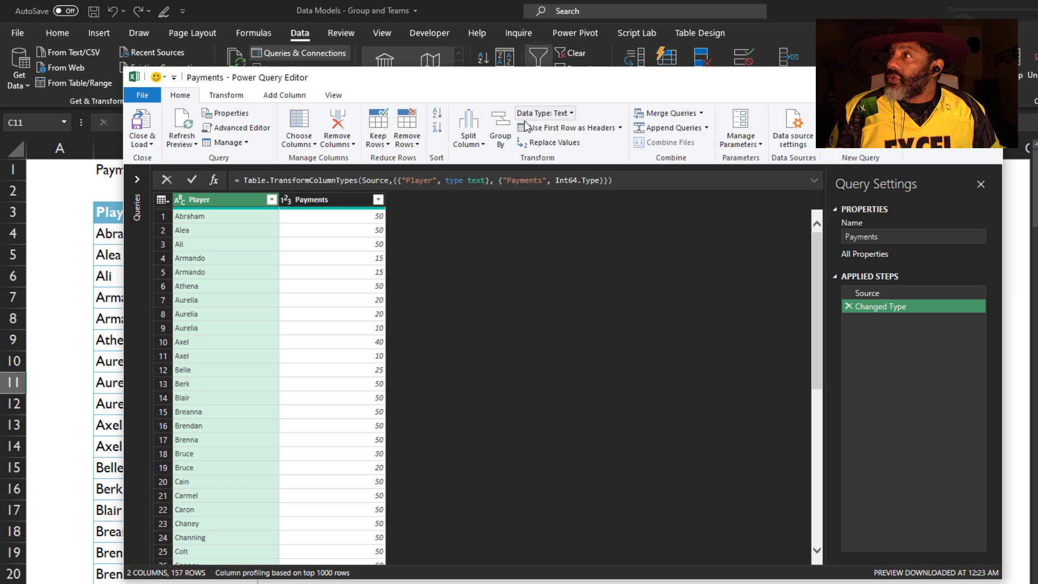
left_click(507, 128)
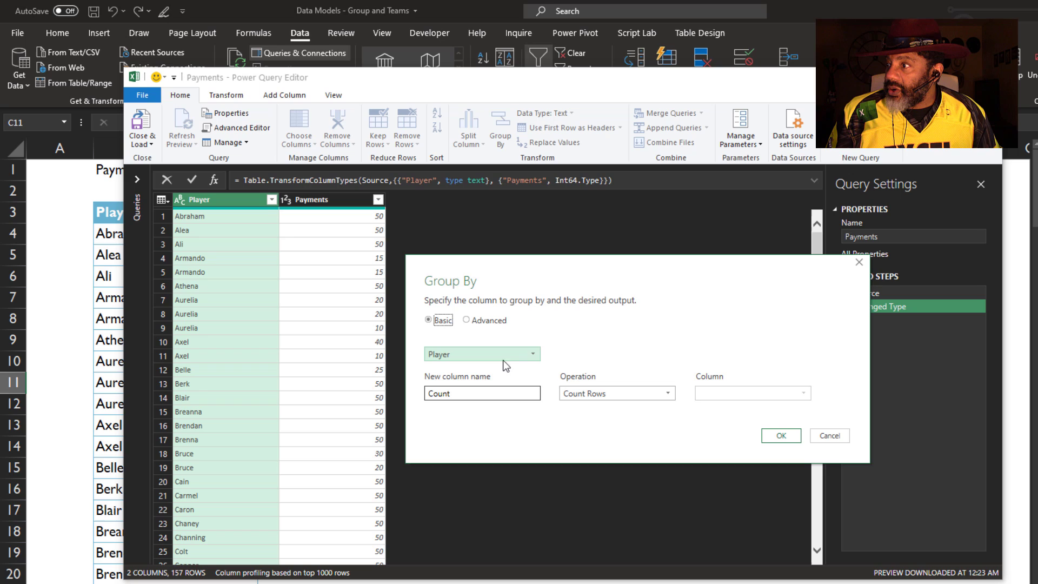
left_click(583, 394)
left_click(583, 413)
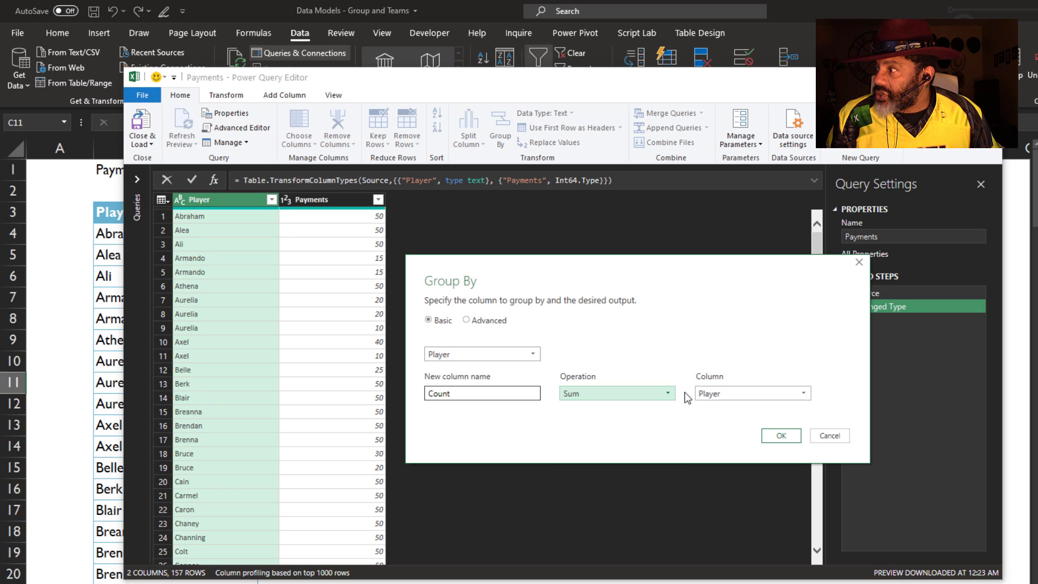
left_click(707, 398)
left_click(707, 422)
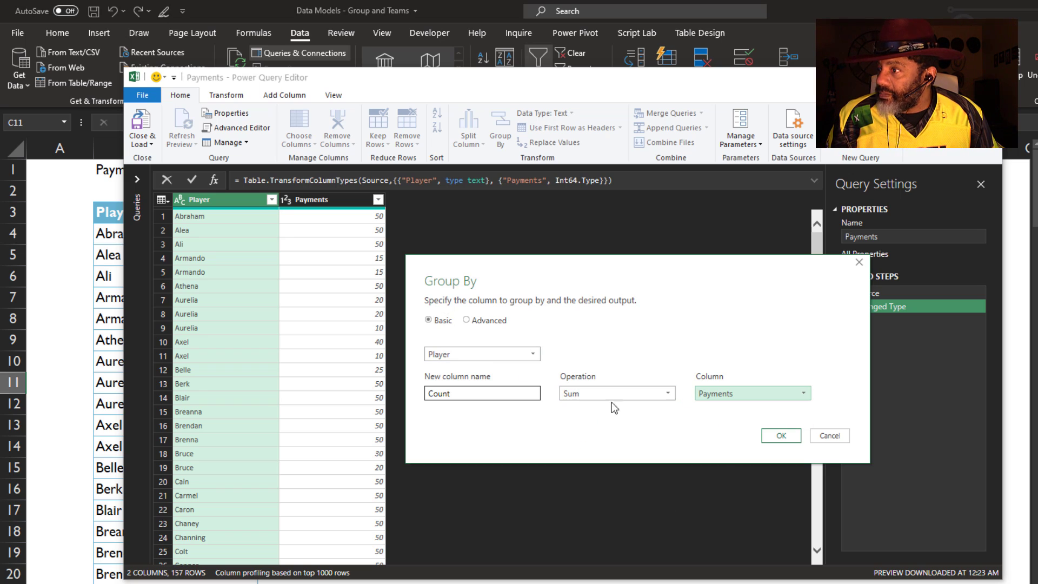
double_click(490, 392)
type("TotalPD")
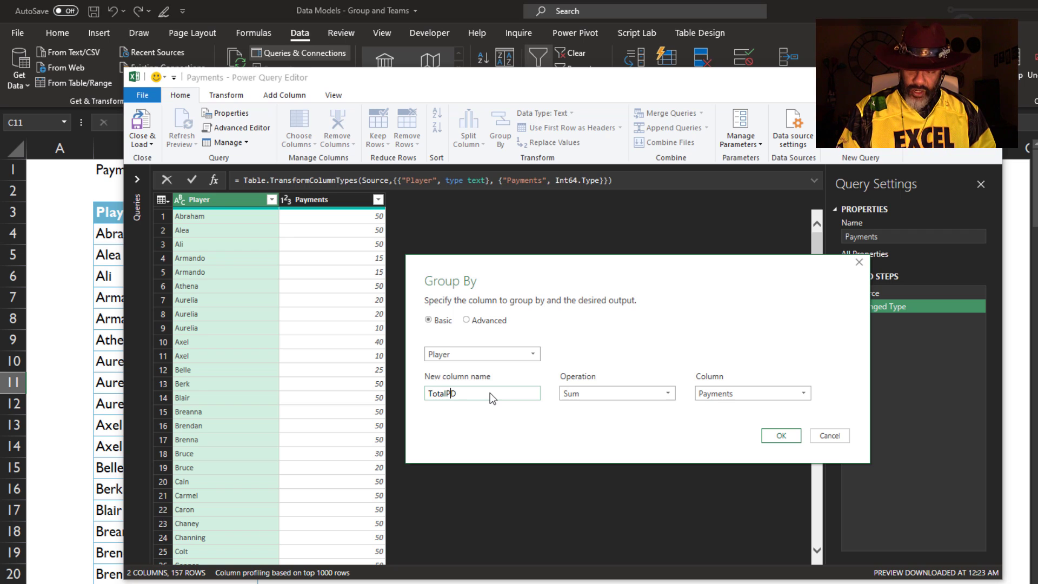
left_click(781, 435)
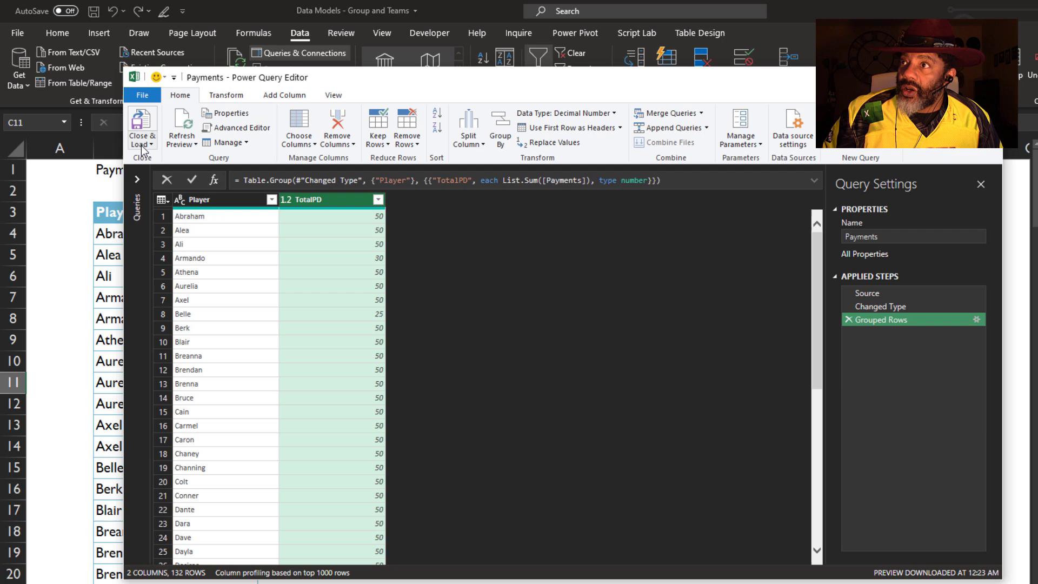
Load the Payments query into the data model as connection only.
left_click(142, 146)
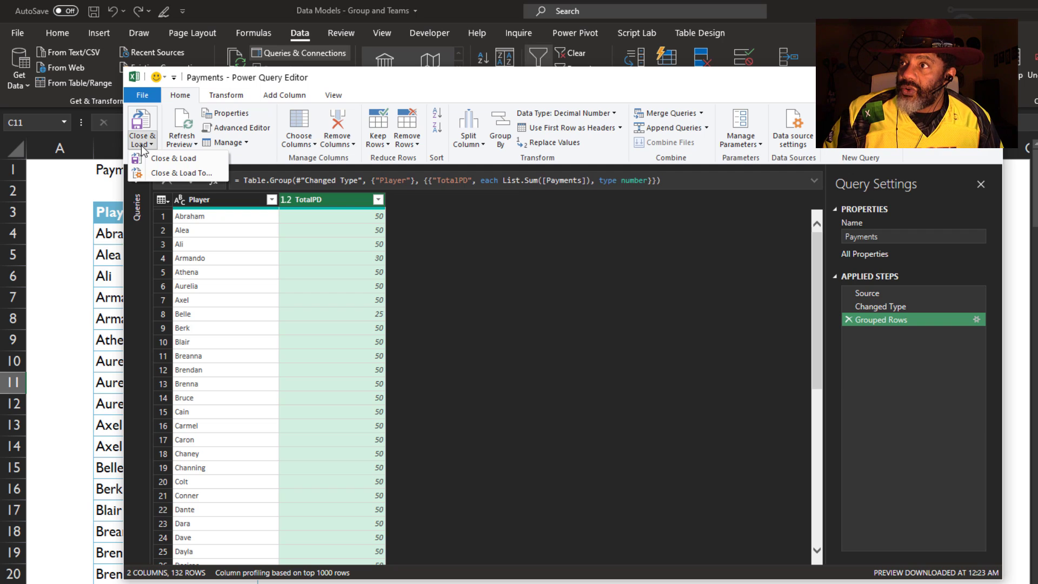
left_click(163, 174)
left_click(265, 316)
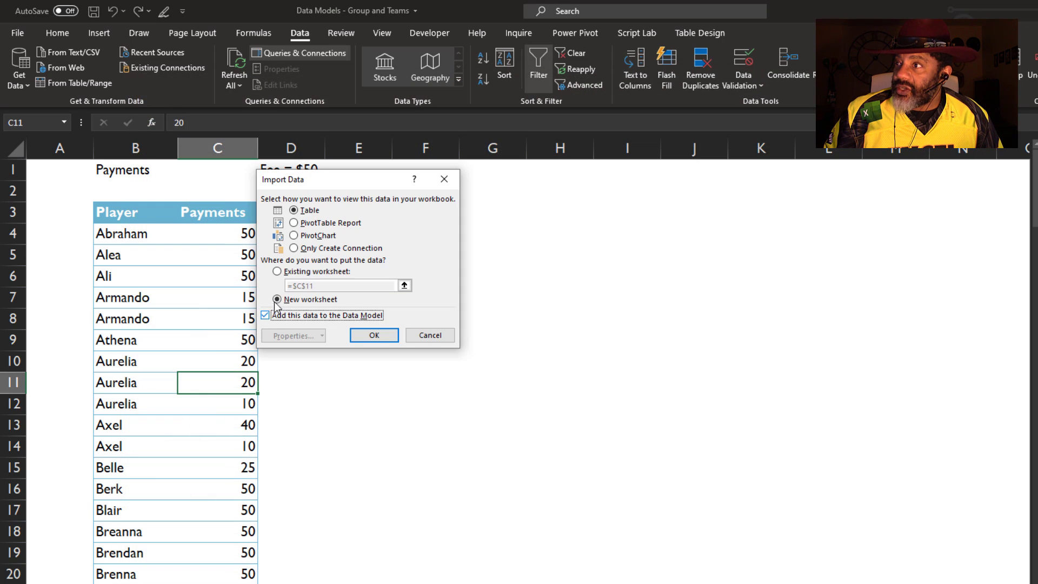
left_click(293, 249)
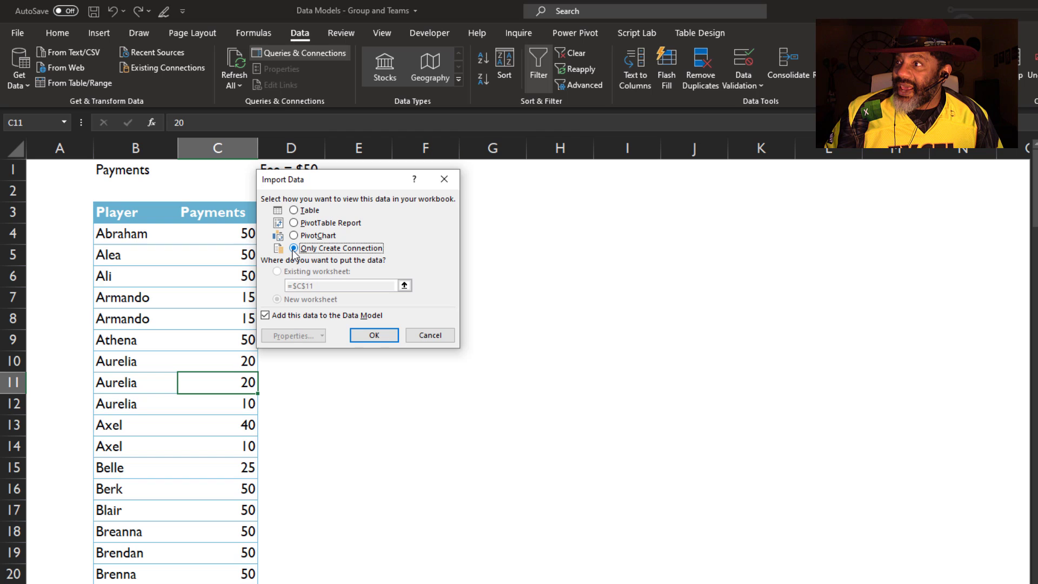
left_click(362, 336)
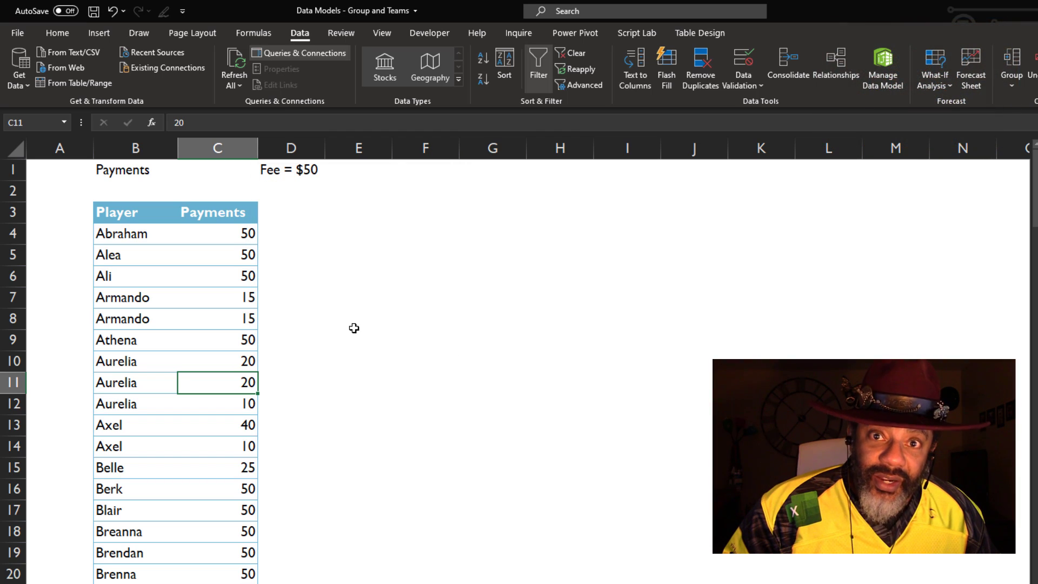
Open Power Pivot, browse the Teams and Payments tables, and switch to Diagram View.
left_click(884, 69)
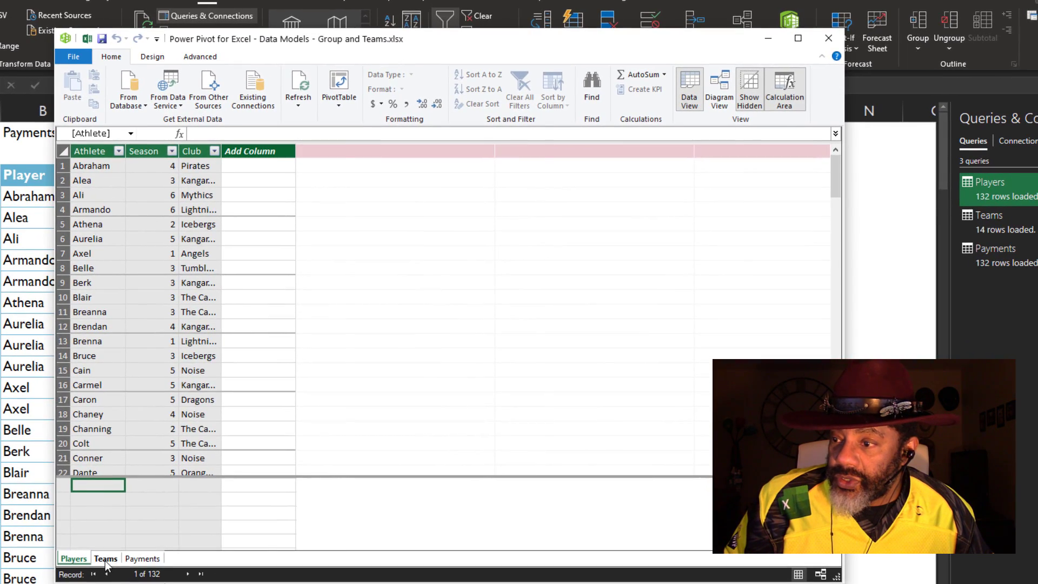
left_click(105, 558)
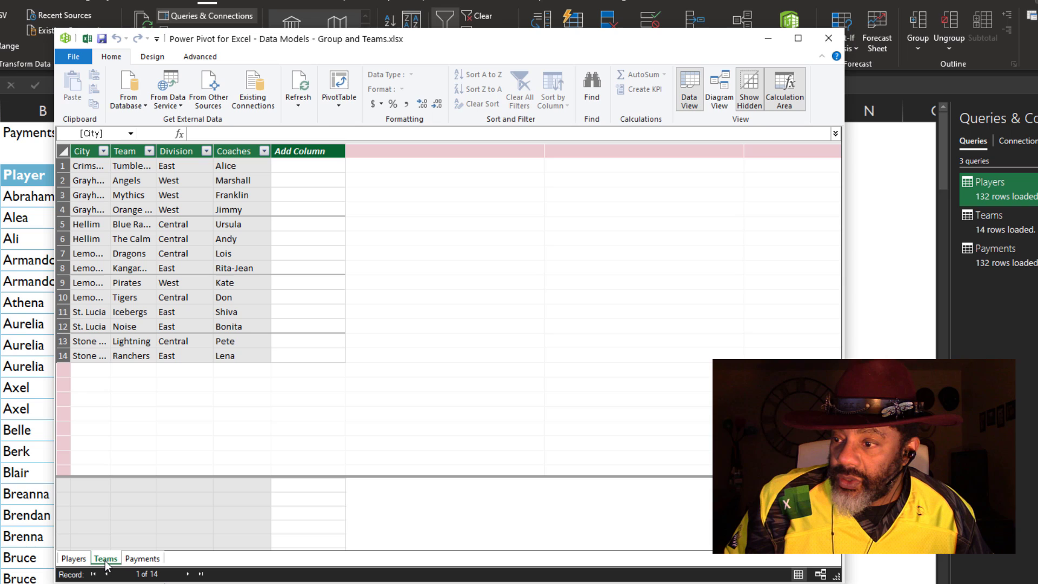
left_click(142, 558)
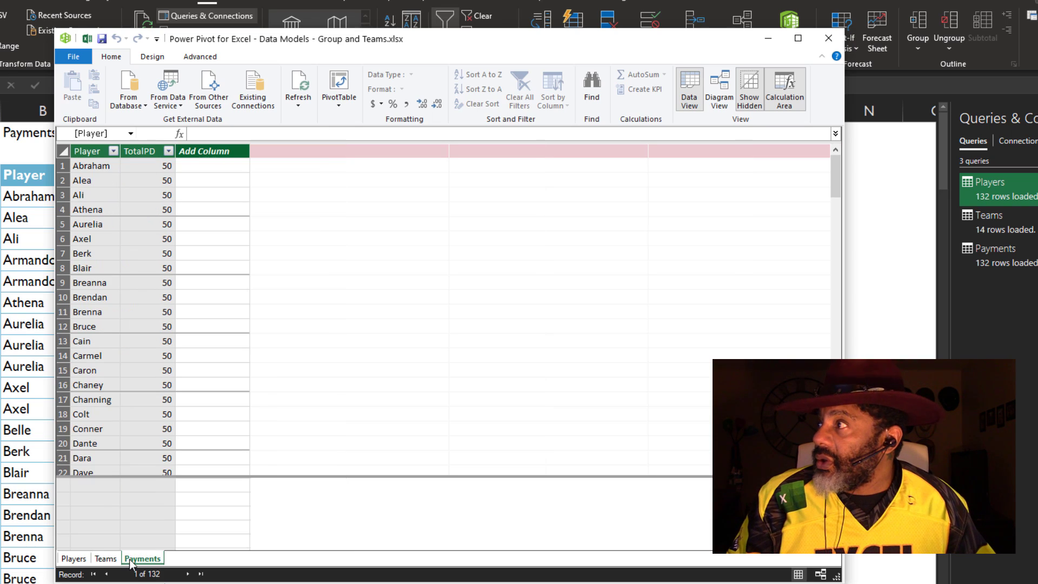
left_click(719, 92)
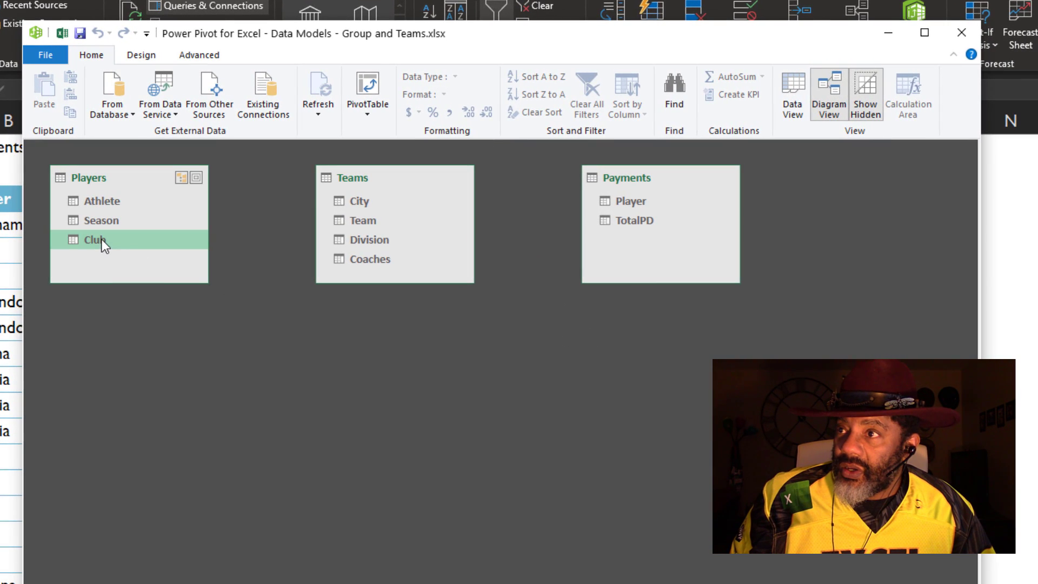
Link Players' Club to Teams' Team and Payments' Player to Players' Athlete, then start a PivotTable.
left_click_drag(102, 239, 342, 223)
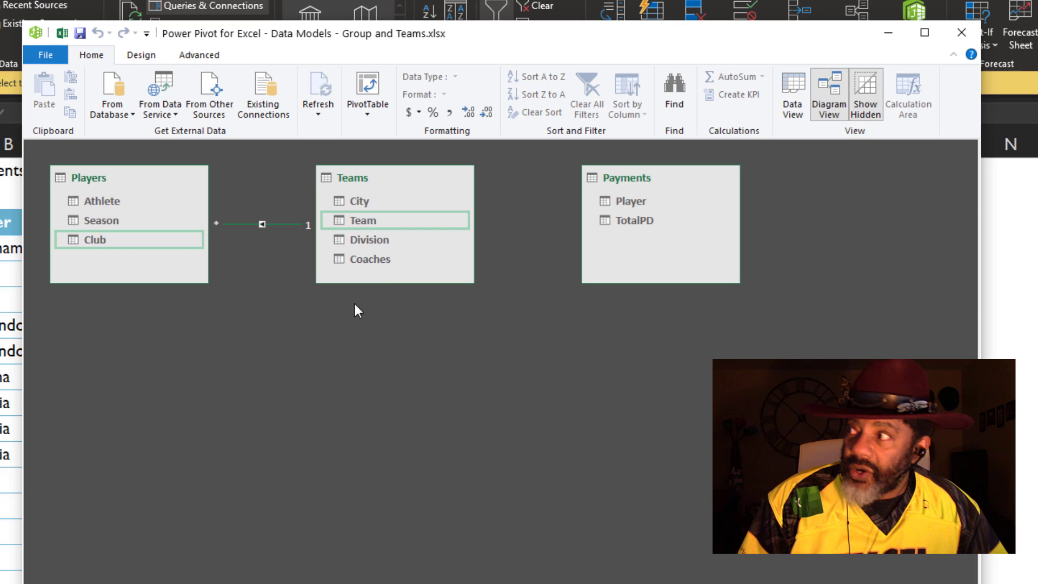
left_click_drag(618, 201, 118, 200)
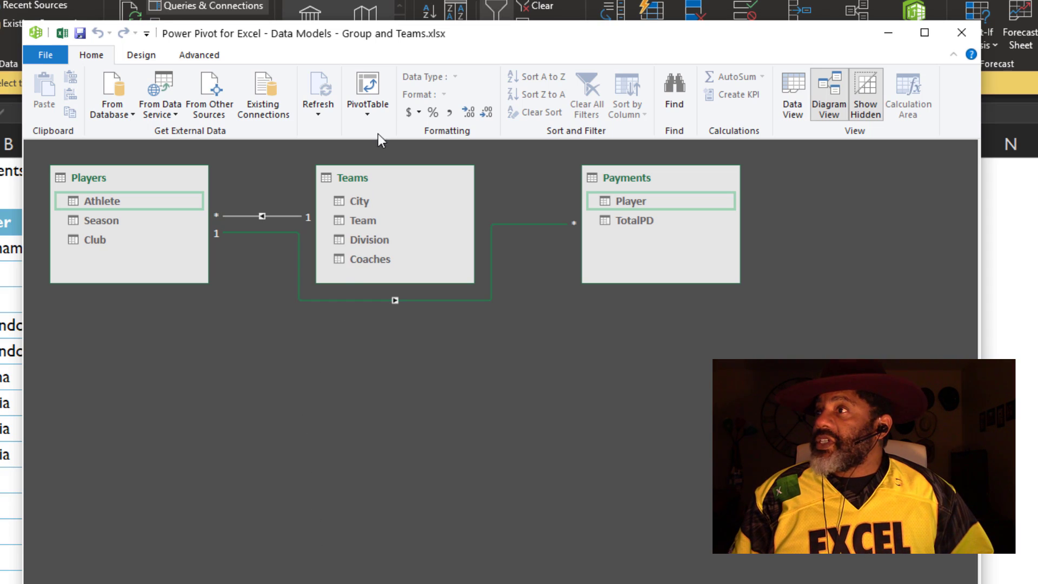
left_click(372, 89)
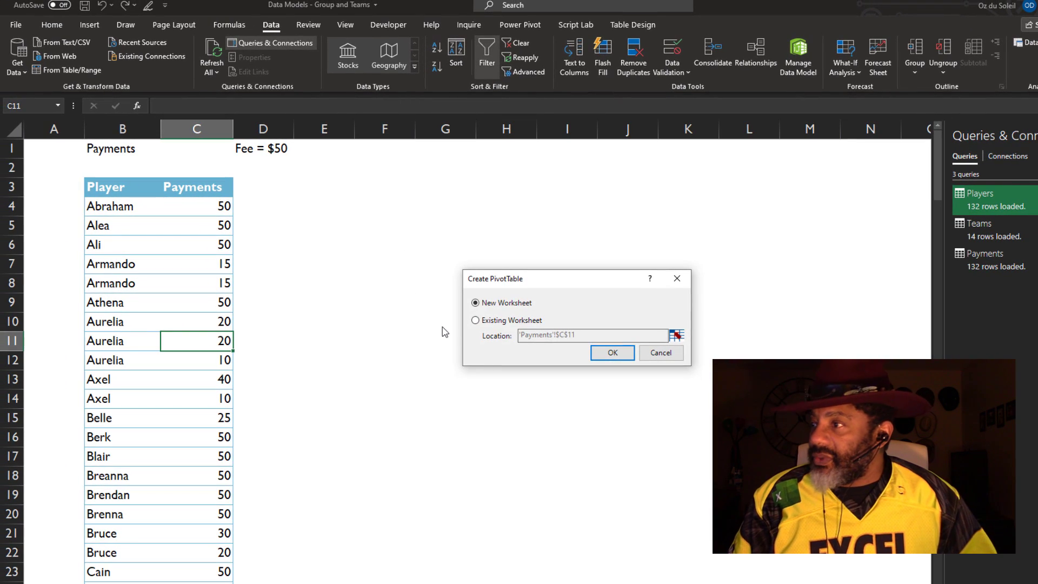
On a new sheet, pivot Count of Athlete with Team rows and City columns, totalling 132.
left_click(615, 357)
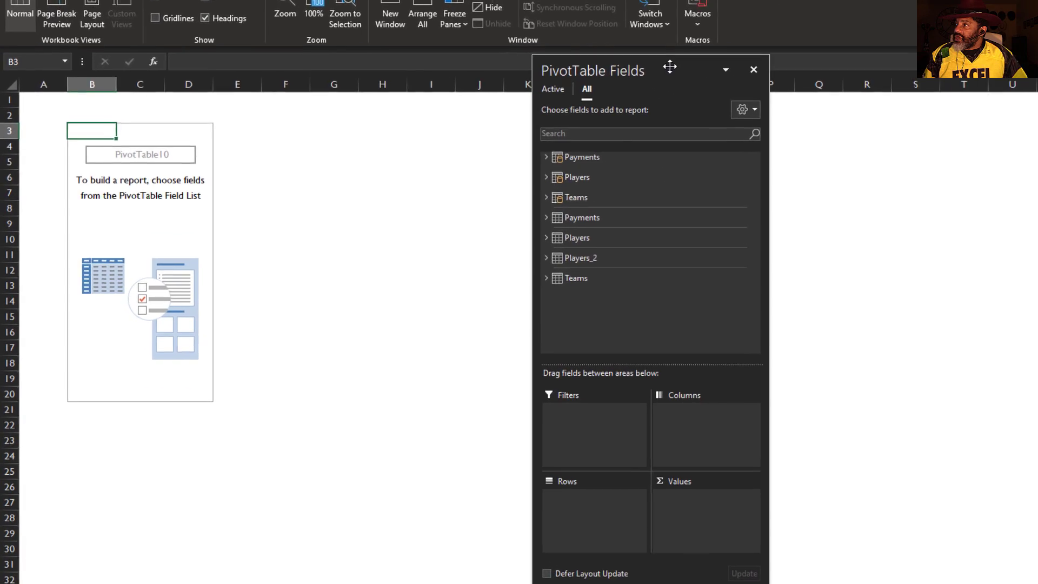
left_click_drag(670, 66, 694, 66)
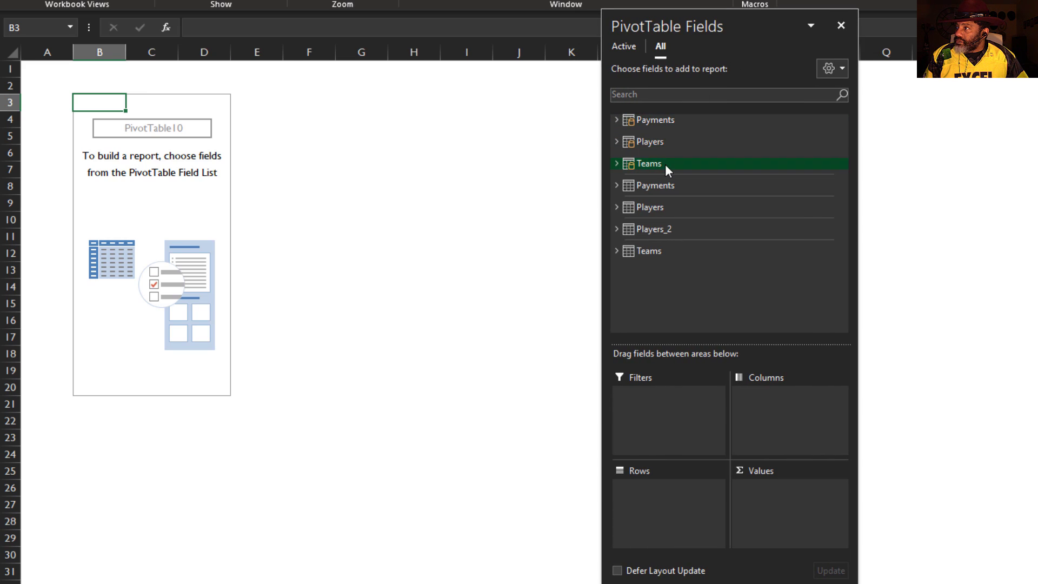
left_click(616, 119)
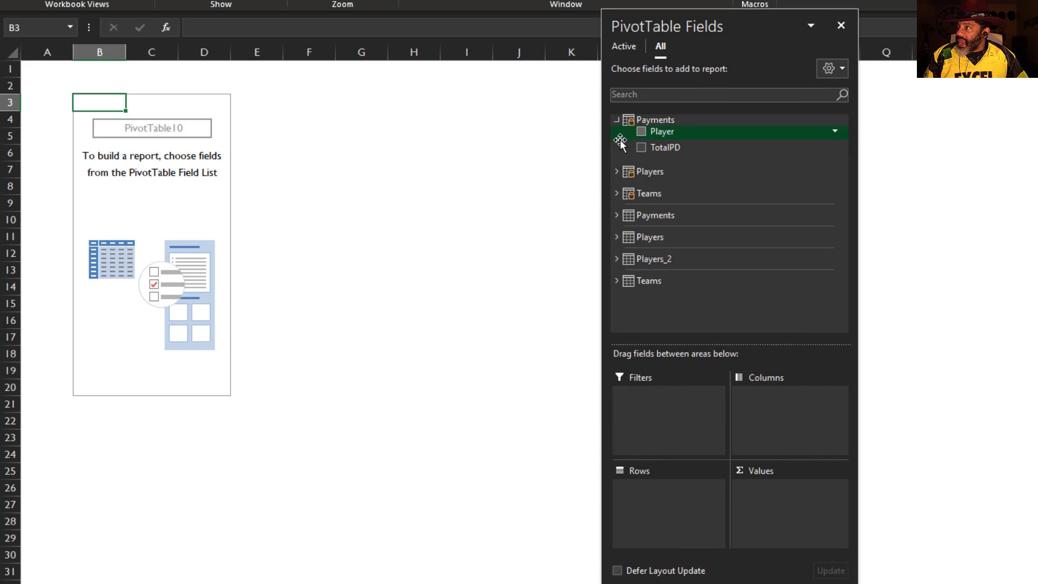
left_click(615, 170)
left_click(616, 239)
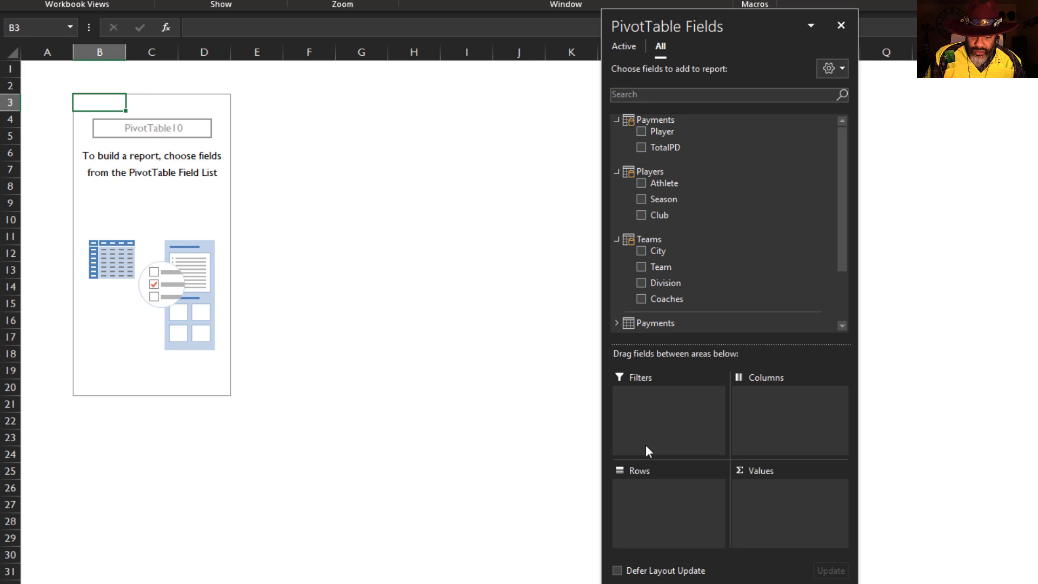
left_click_drag(658, 266, 648, 503)
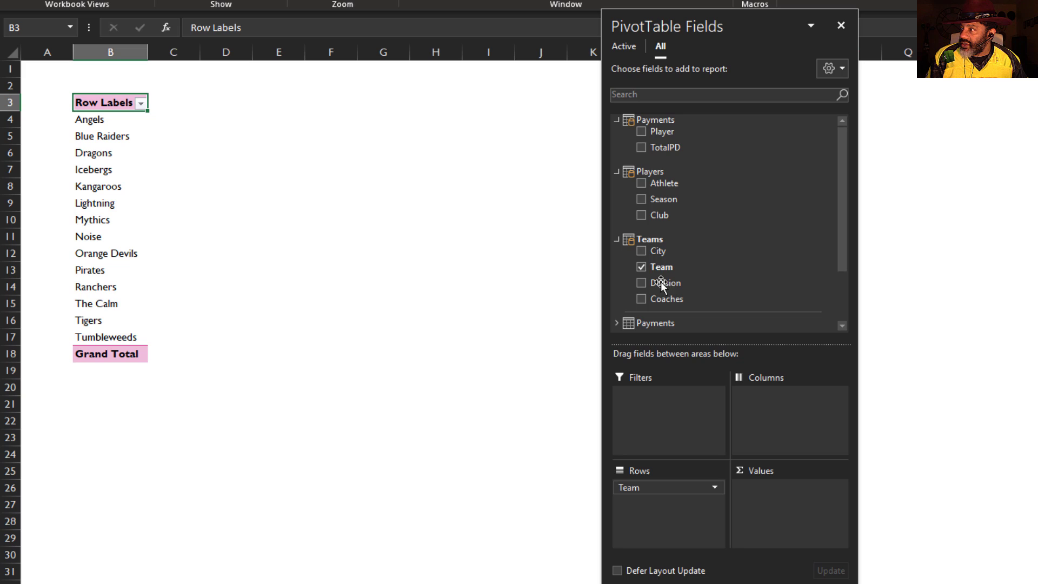
left_click_drag(667, 262, 749, 387)
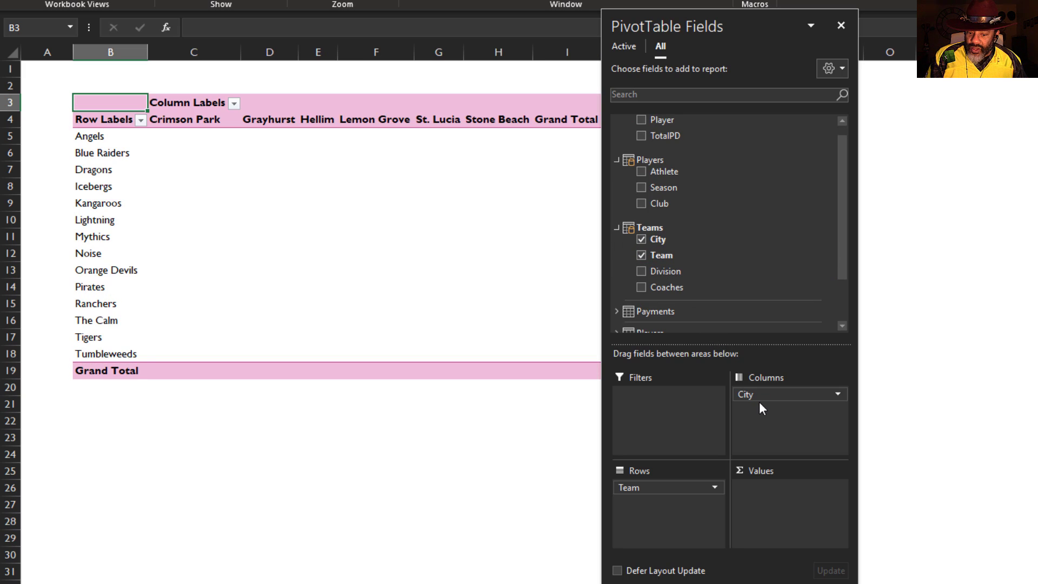
left_click(664, 171)
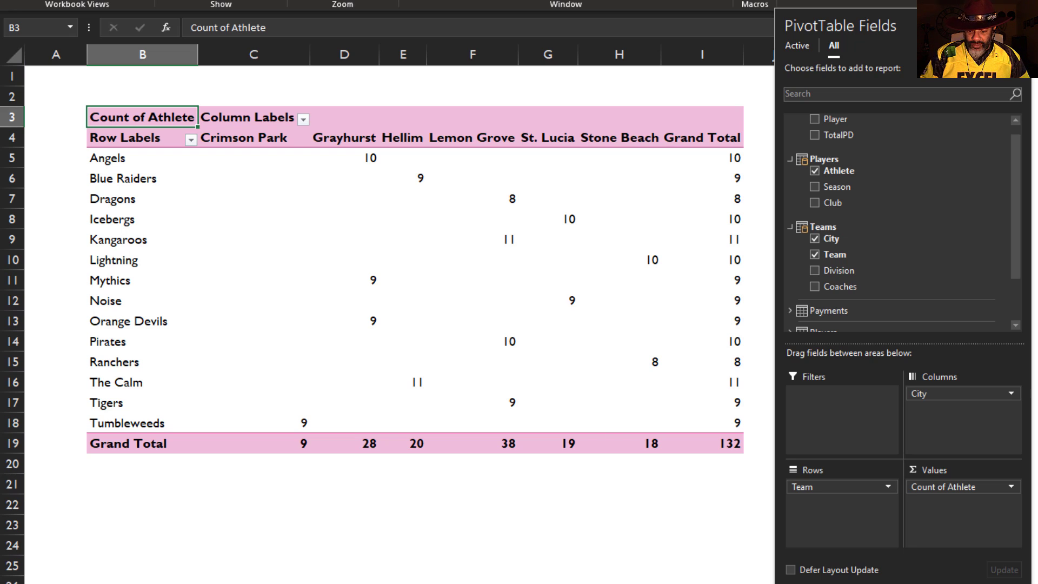
Swap Team, City and the athlete count for Division rows, Season 1–6 columns and a player count.
mouse_move(838, 487)
left_mouse_down()
mouse_move(891, 260)
mouse_move(837, 300)
mouse_move(832, 492)
left_mouse_up()
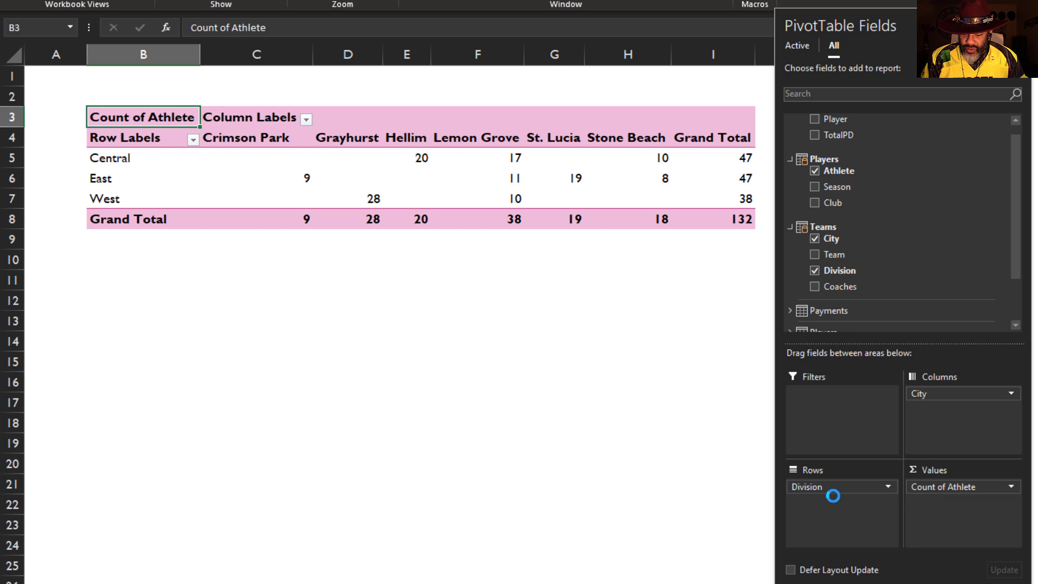
mouse_move(925, 488)
left_mouse_down()
mouse_move(910, 269)
mouse_move(838, 116)
mouse_move(943, 495)
left_mouse_up()
left_click_drag(941, 399, 926, 225)
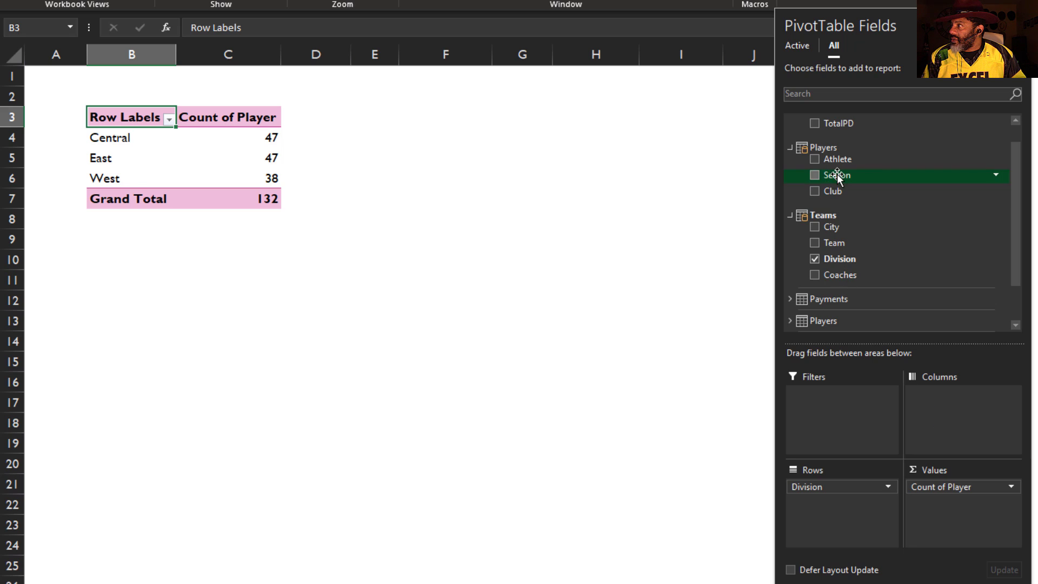
left_click_drag(832, 175, 945, 421)
scroll(655, 510, "up", 1)
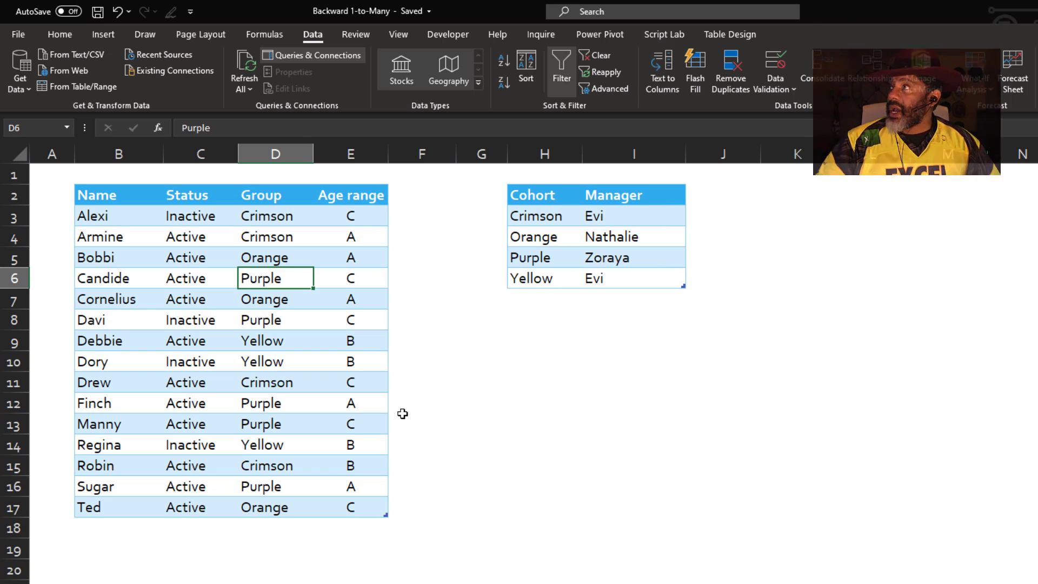
Open the Backward 1-to-Many workbook's data model in Power Pivot.
left_click(915, 74)
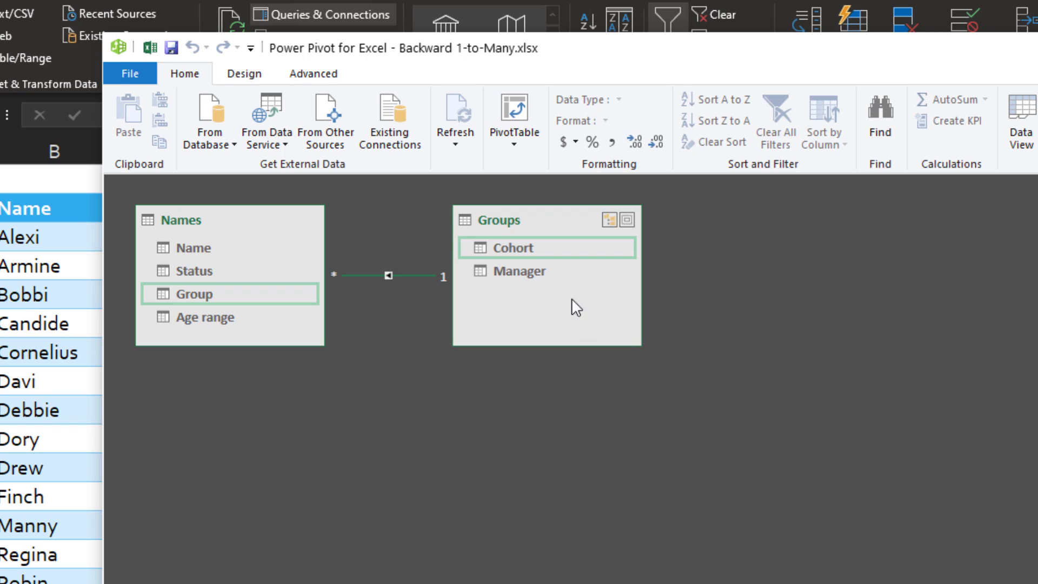
Build a new-sheet pivot with Manager and Group rows, Age range A–C columns, counting Group.
left_click(522, 114)
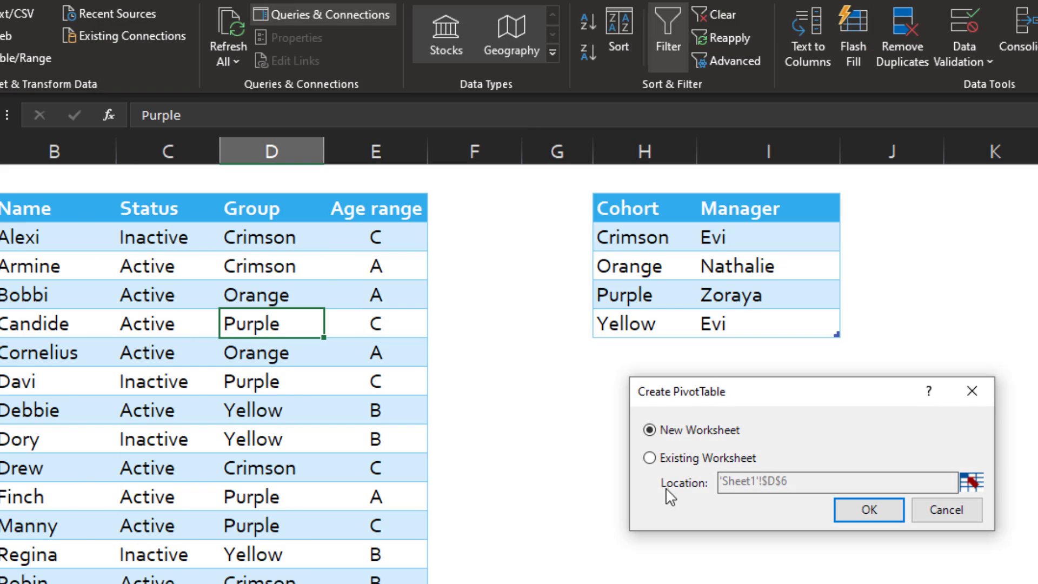
left_click(844, 517)
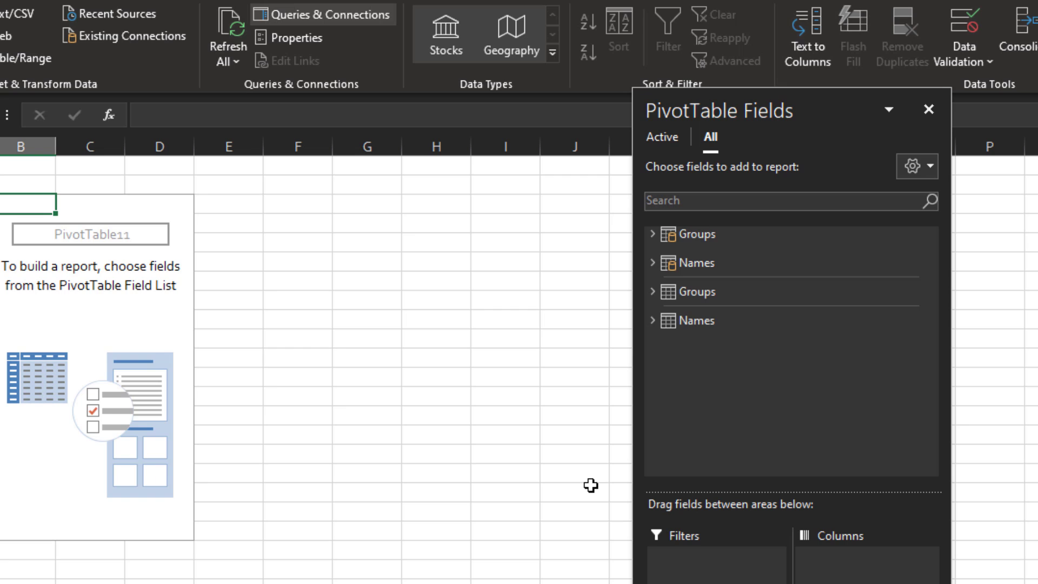
left_click(657, 262)
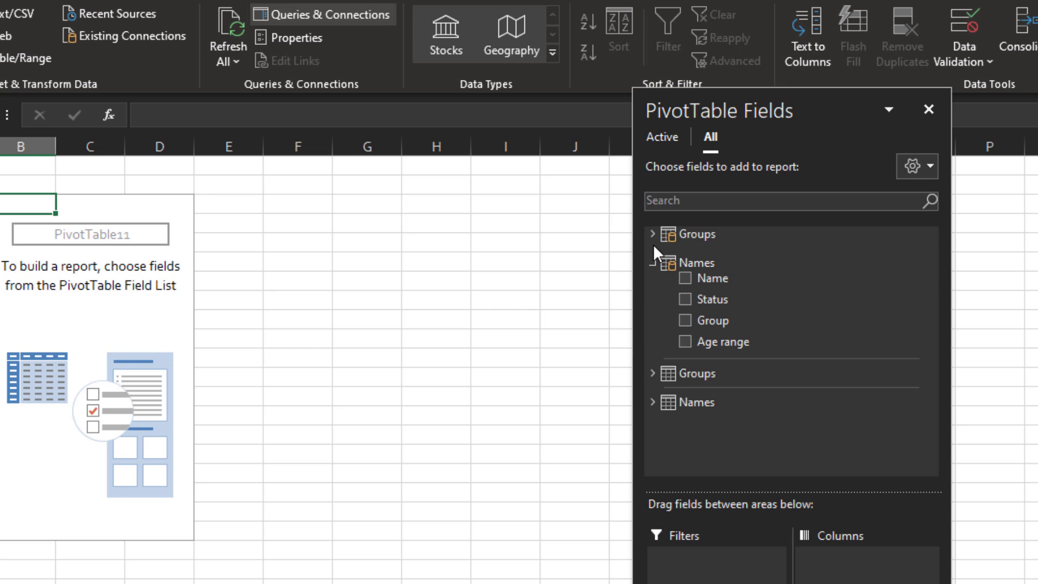
left_click(652, 235)
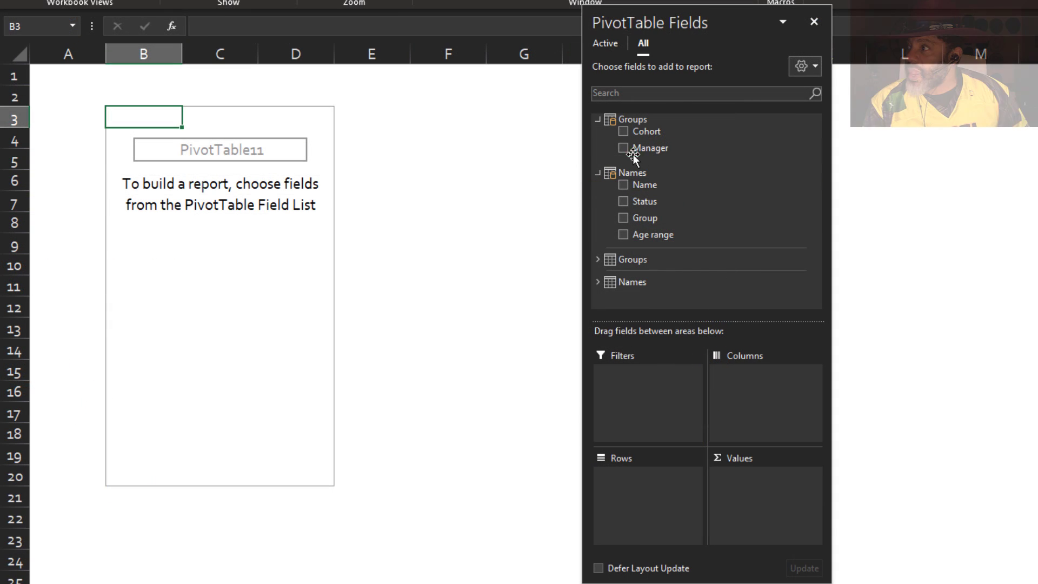
left_click_drag(635, 151, 635, 485)
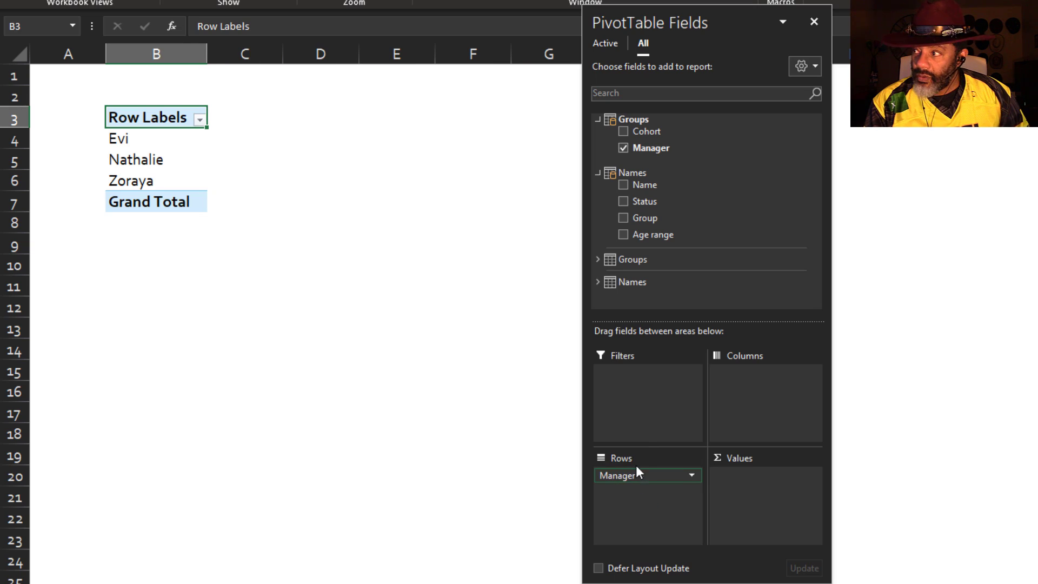
left_click_drag(644, 234, 753, 408)
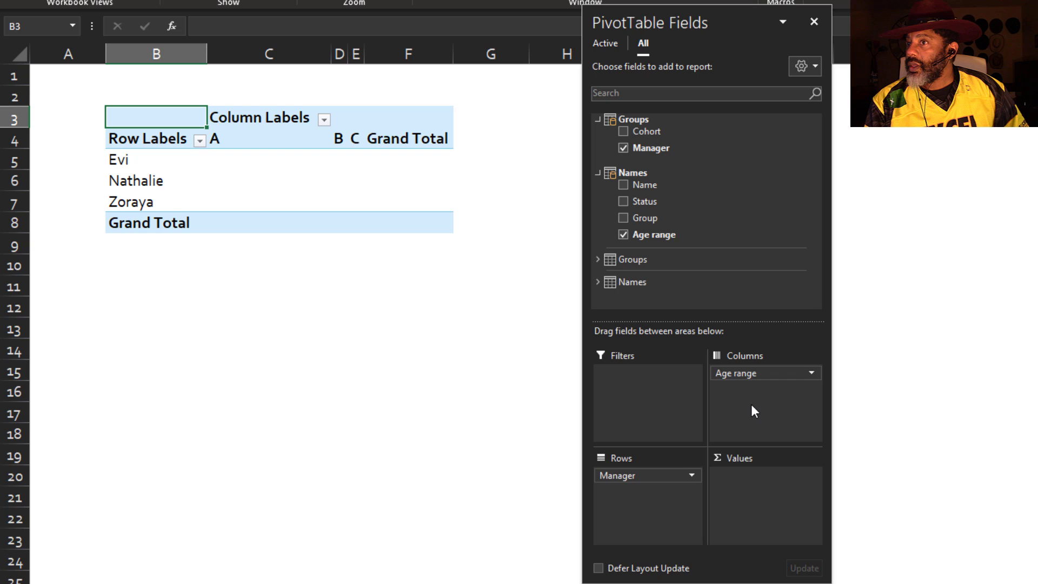
left_click_drag(642, 218, 748, 505)
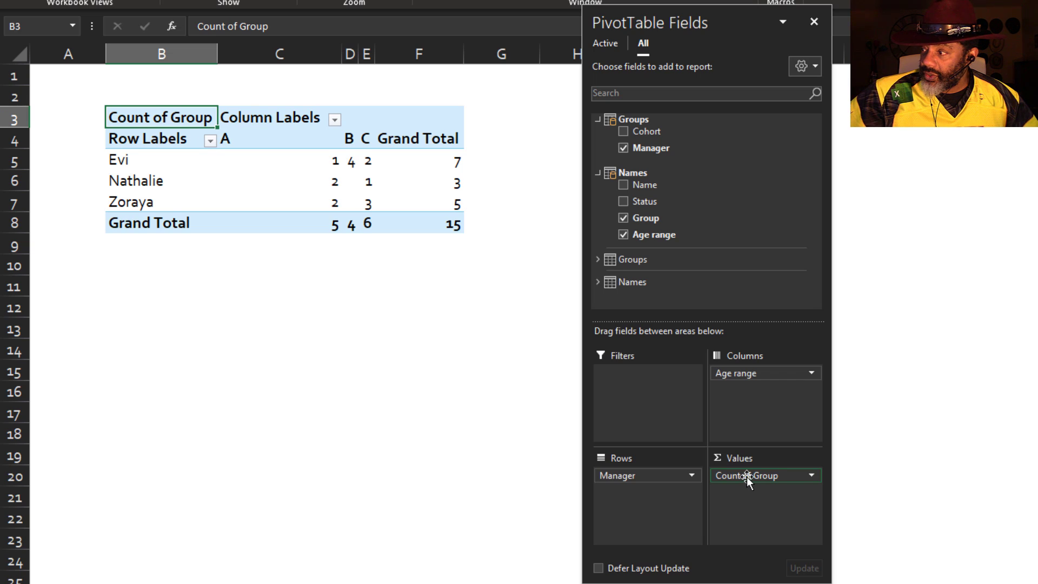
mouse_move(747, 475)
left_mouse_down()
mouse_move(699, 498)
mouse_move(679, 487)
mouse_move(686, 476)
mouse_move(743, 486)
left_mouse_up()
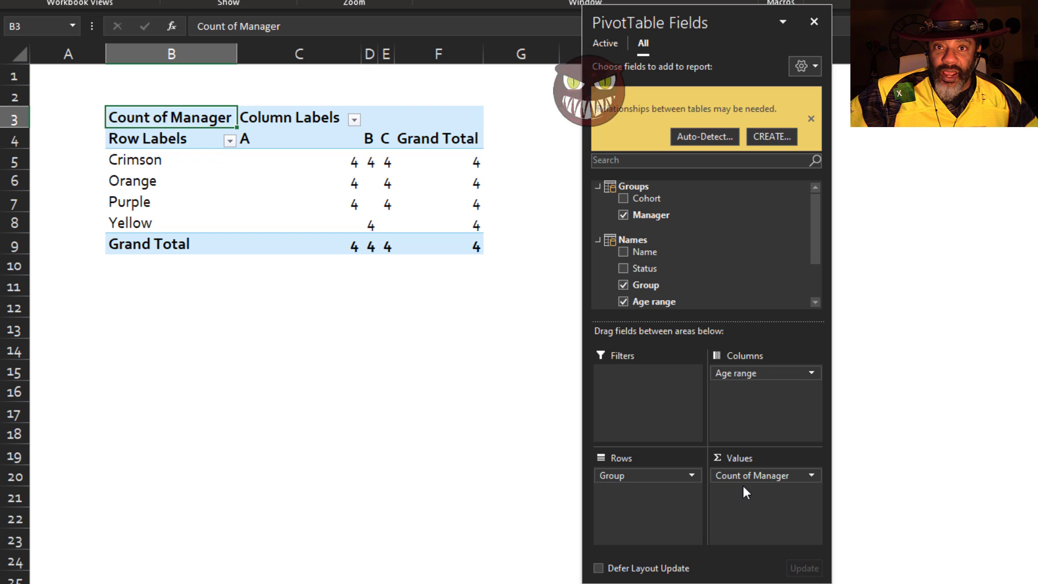